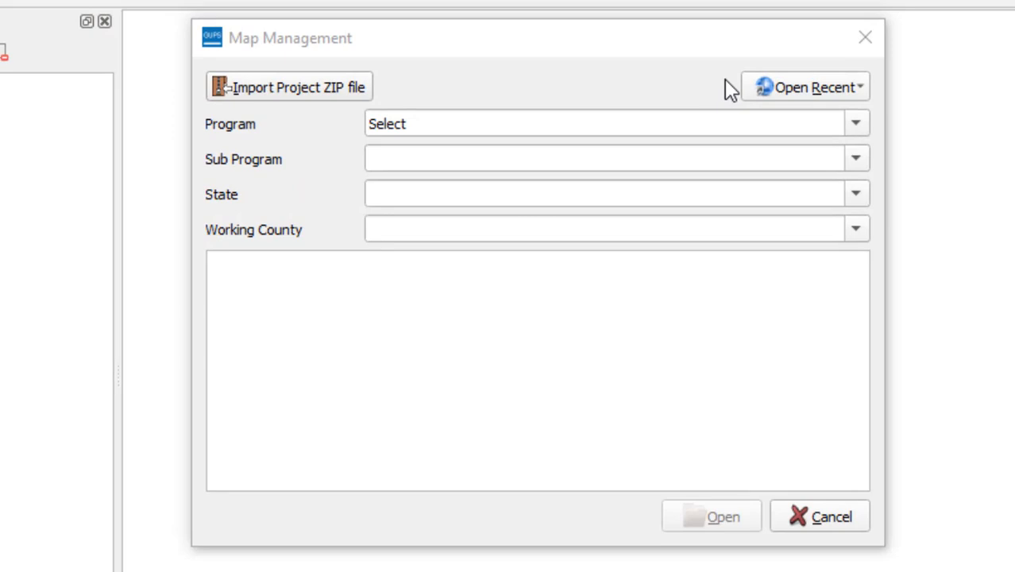
Step: Set both the program and the sub program of the map project to 2021 Tribal Boundary and Annexation Survey
click(857, 125)
click(789, 178)
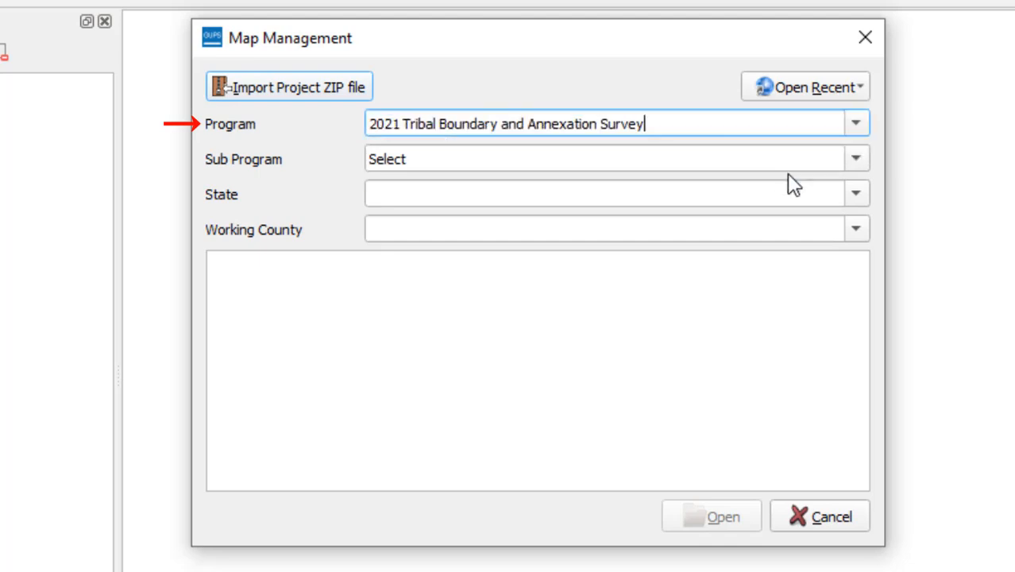
click(856, 162)
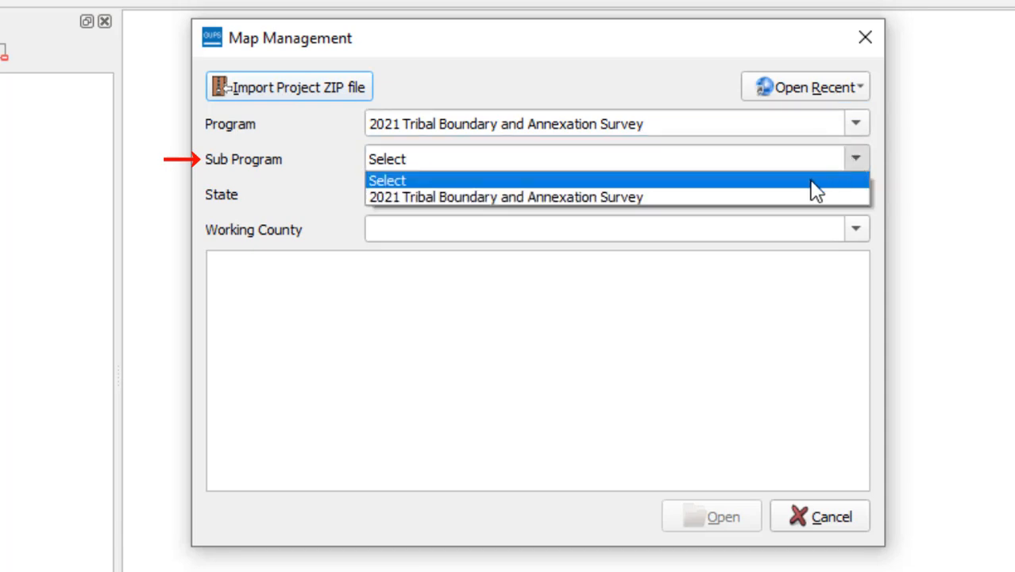
click(797, 195)
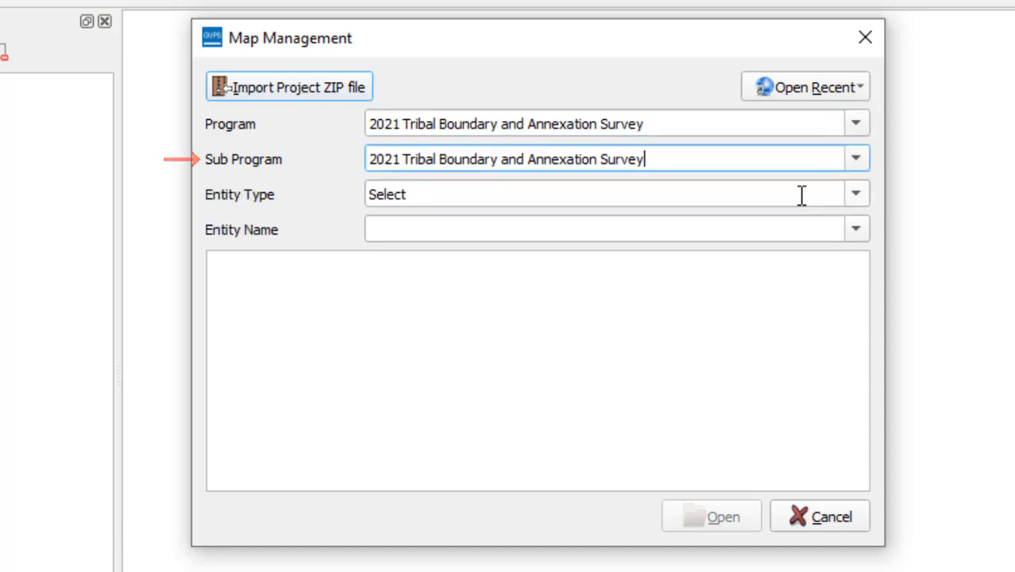
Step: Choose the entity type Reservation / Trust Land and the entity Chicken Ranch Rancheria of Me-Wuk Indians for the project
click(857, 195)
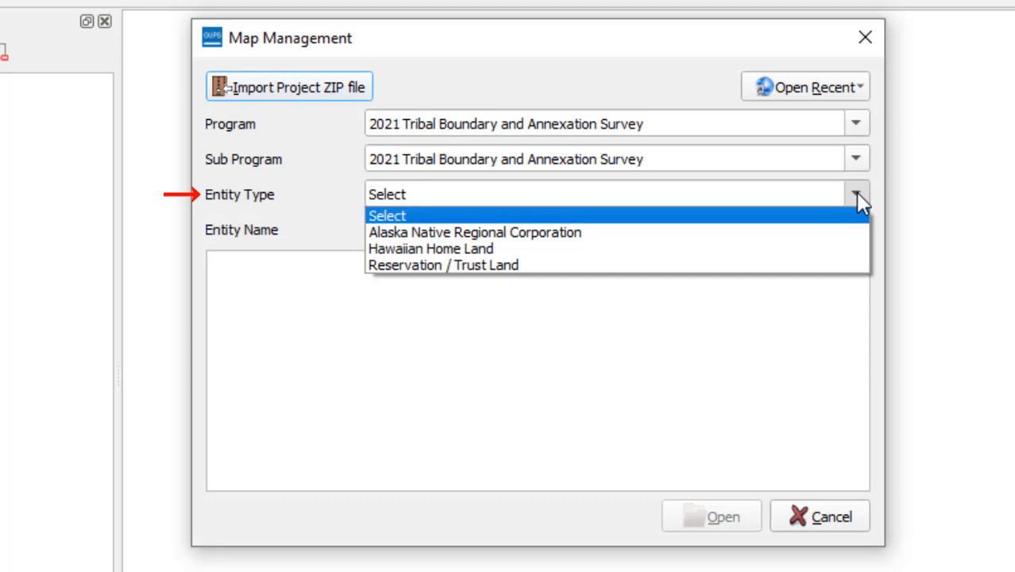
click(803, 267)
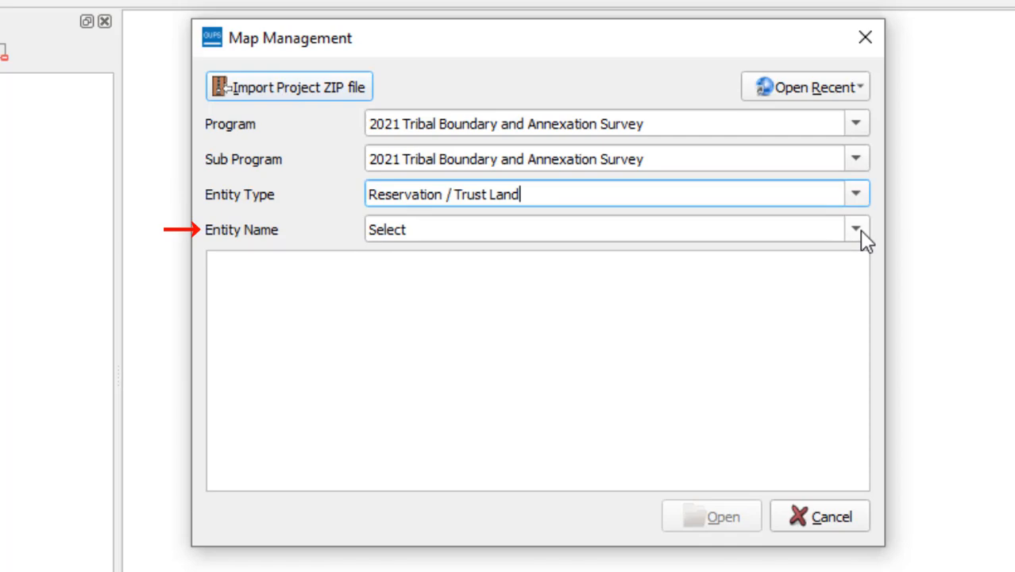
click(859, 229)
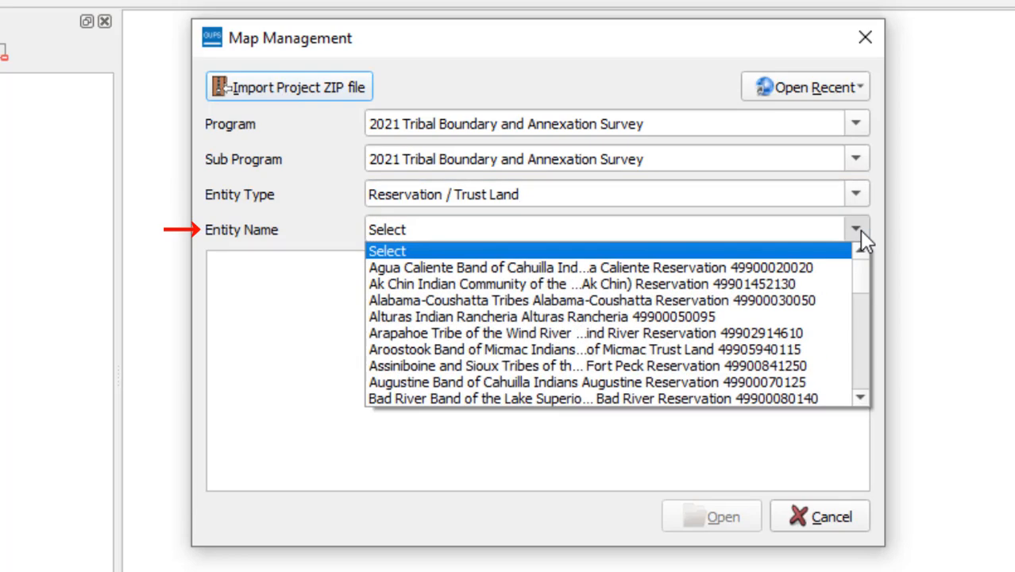
scroll(782, 358, down, 6)
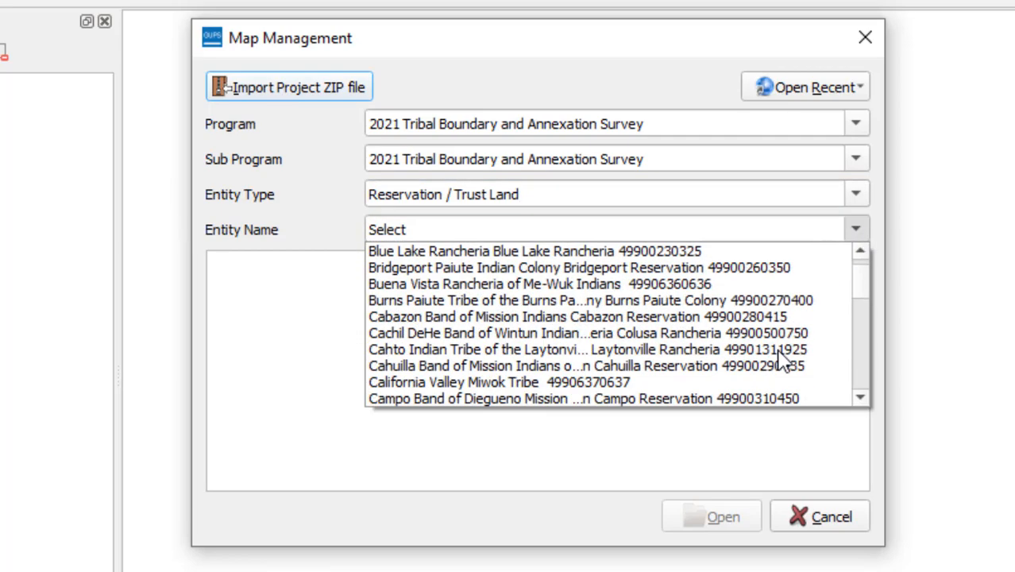
scroll(781, 359, down, 5)
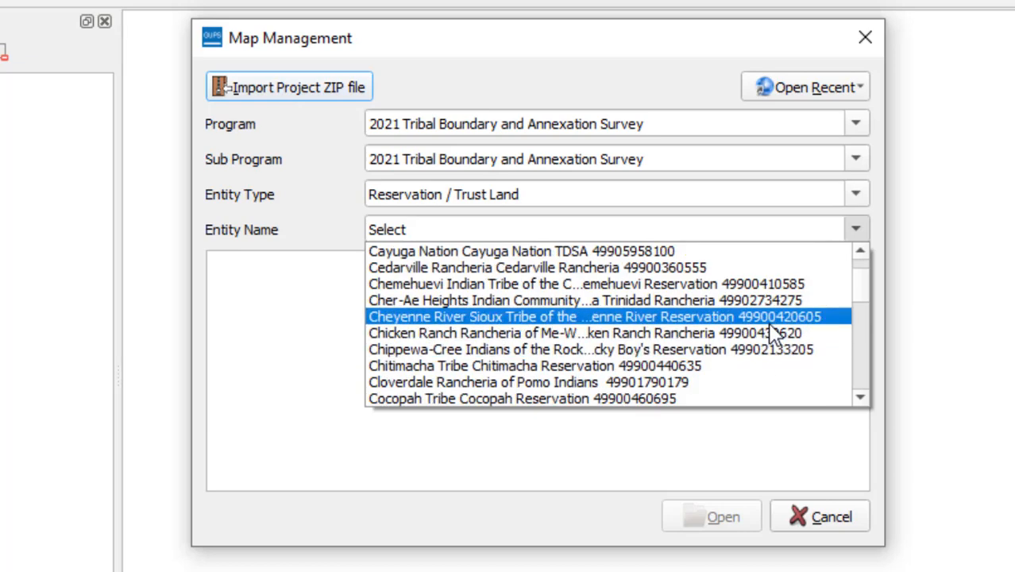
click(774, 333)
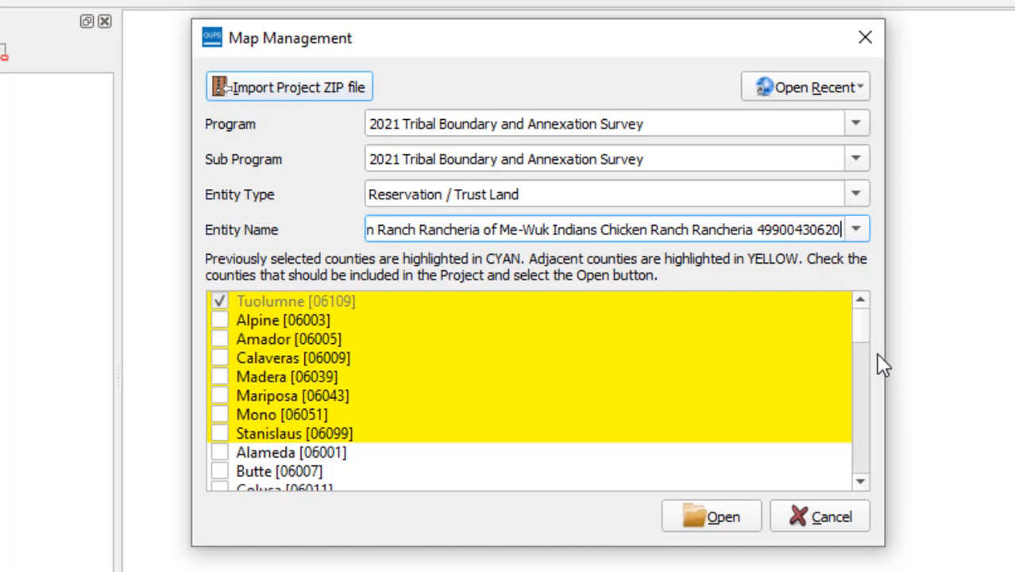
Step: Open the project with only the preselected Tuolumne county, using Census Web as the data location
click(744, 521)
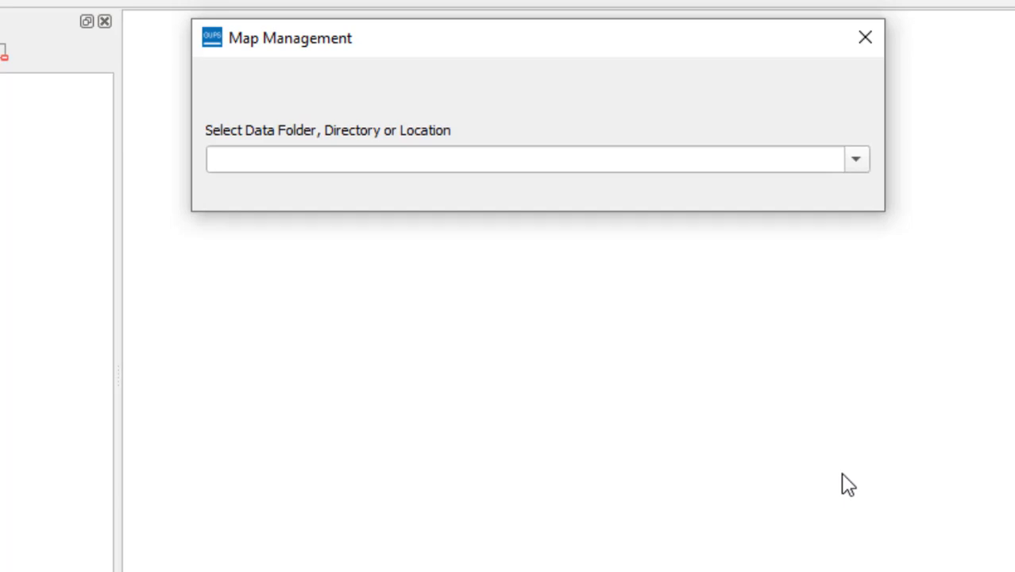
click(847, 163)
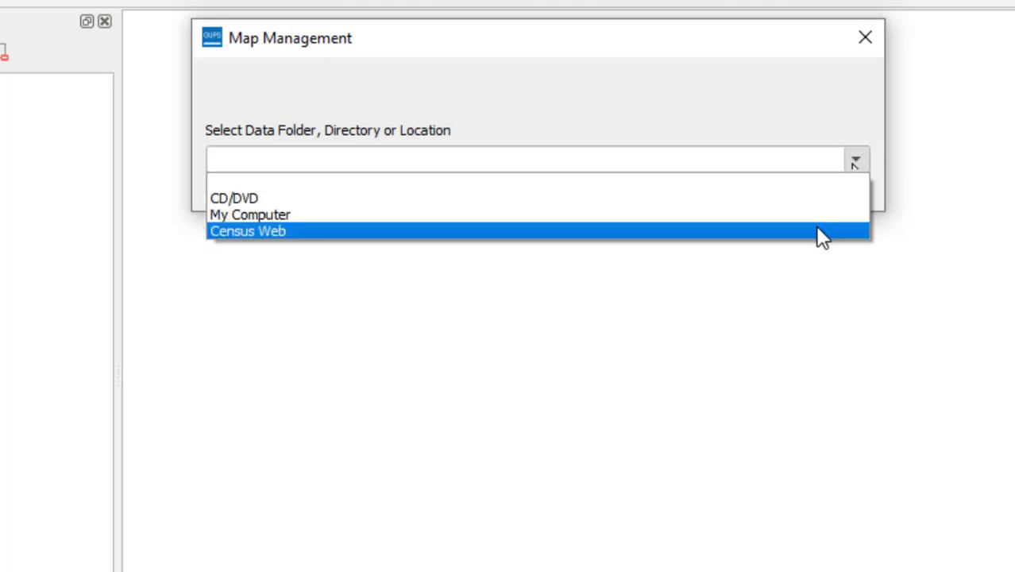
click(820, 231)
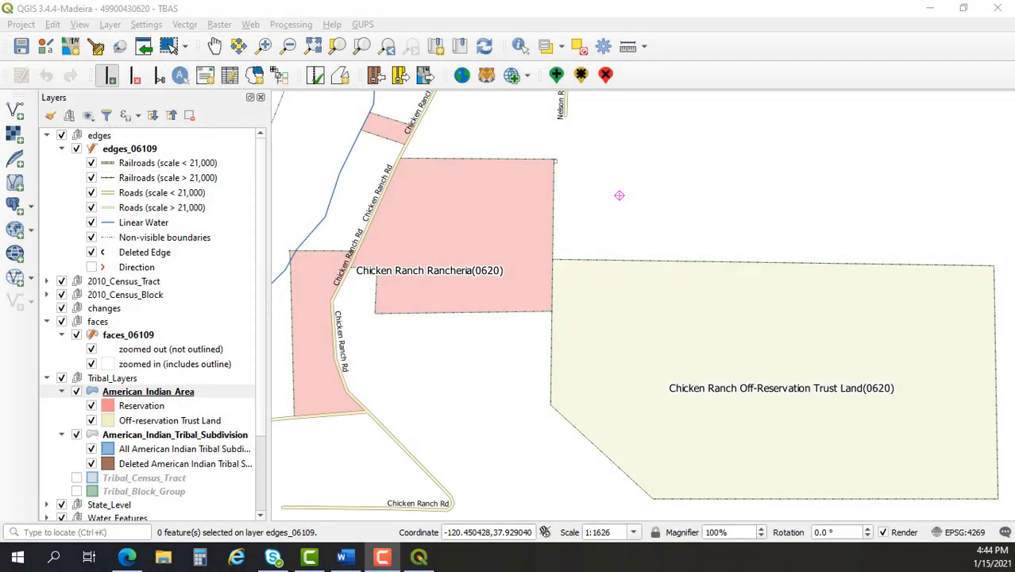
Step: Start modifying area features with the Reservation / Trust Land geography and choose 0620-Chicken Ranch Rancheria as the target
click(254, 75)
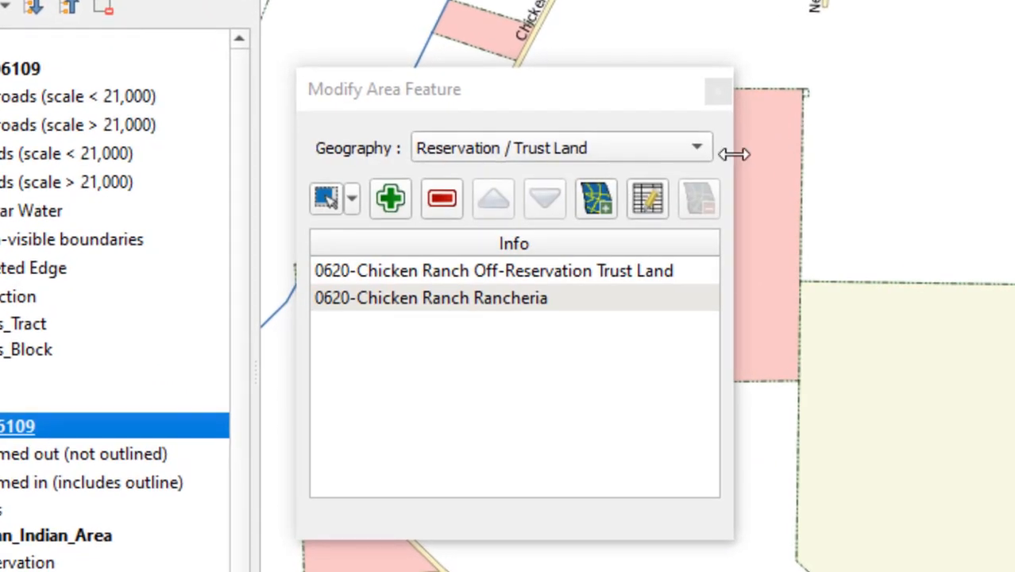
click(695, 149)
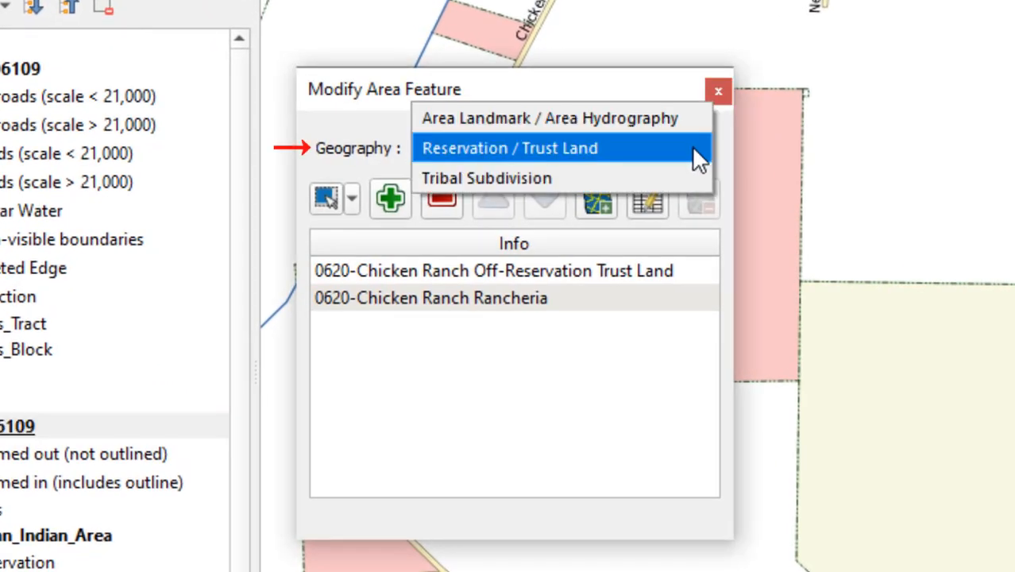
click(693, 148)
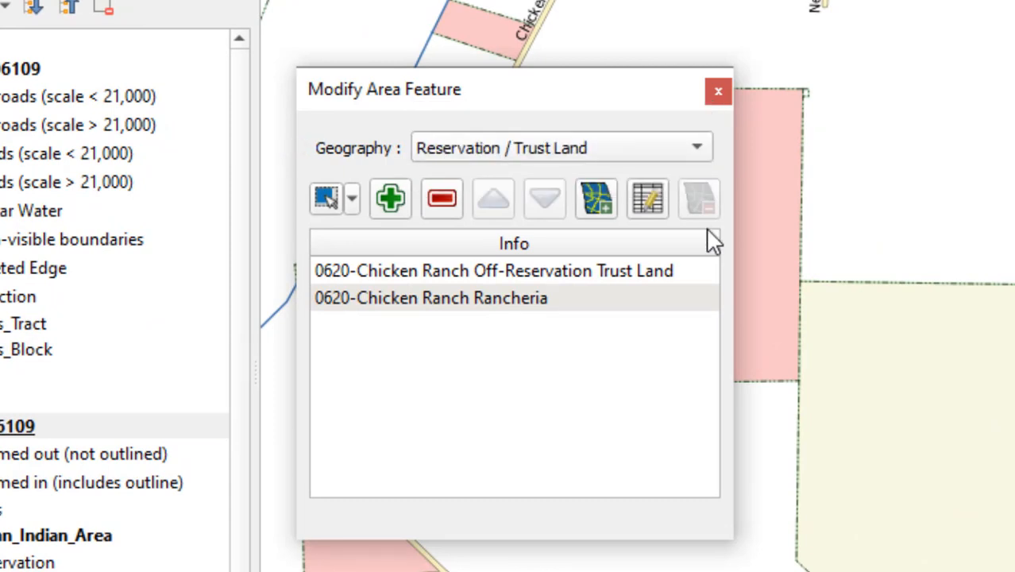
click(652, 313)
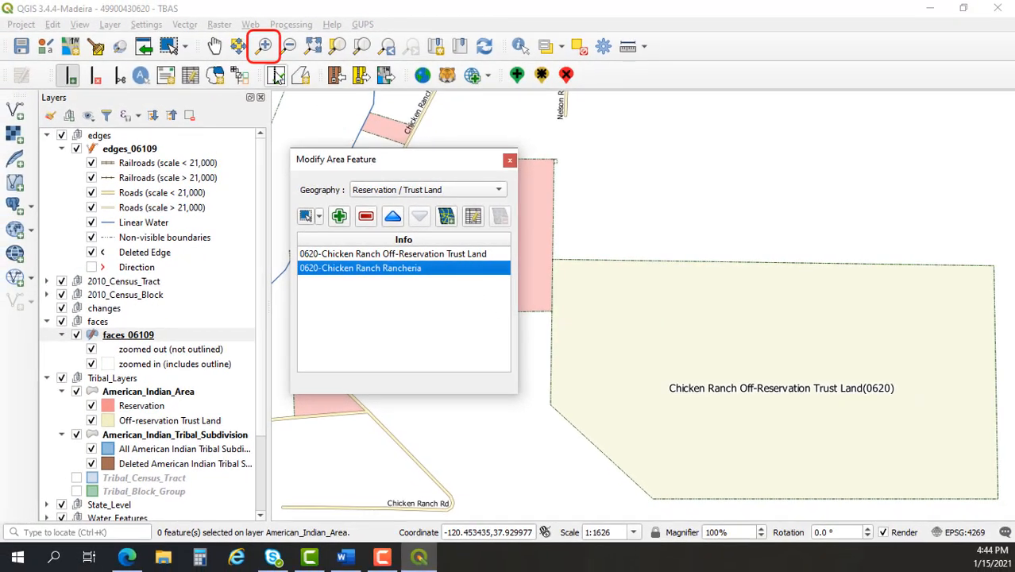
Step: Select the small square face adjoining the northeast corner of the Chicken Ranch Rancheria reservation
click(265, 48)
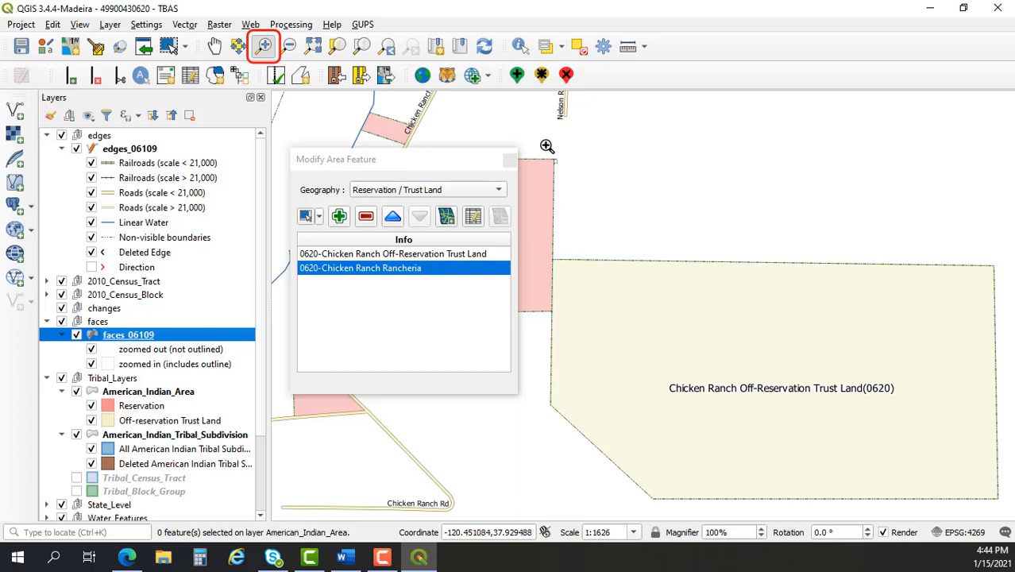
drag(543, 145, 569, 178)
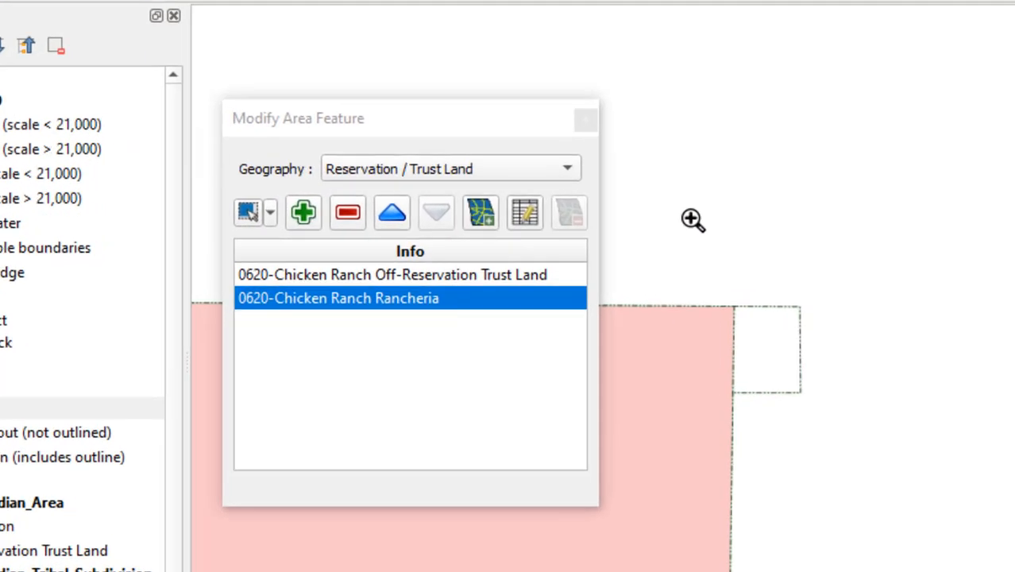
drag(556, 216, 709, 397)
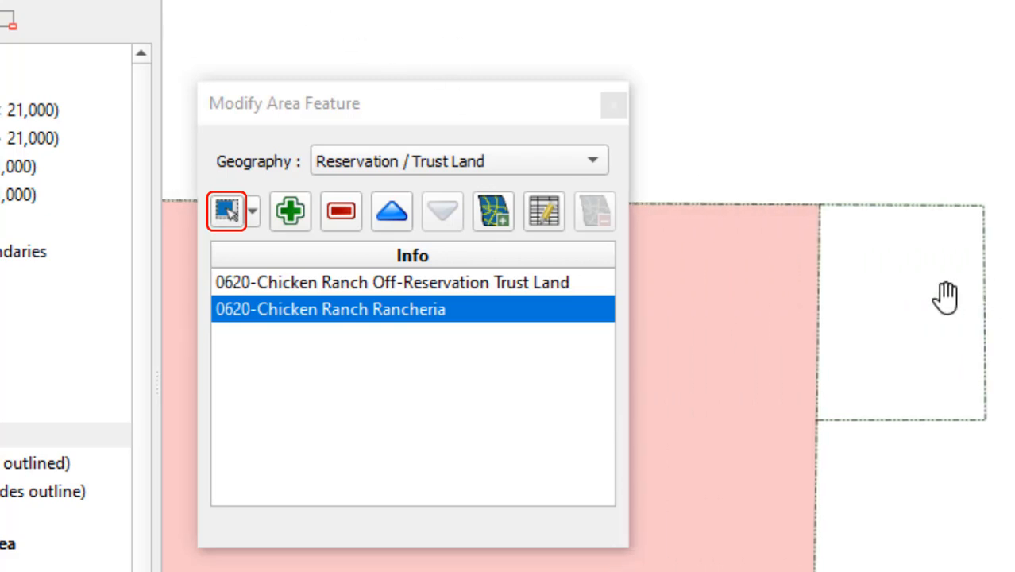
click(229, 224)
click(888, 315)
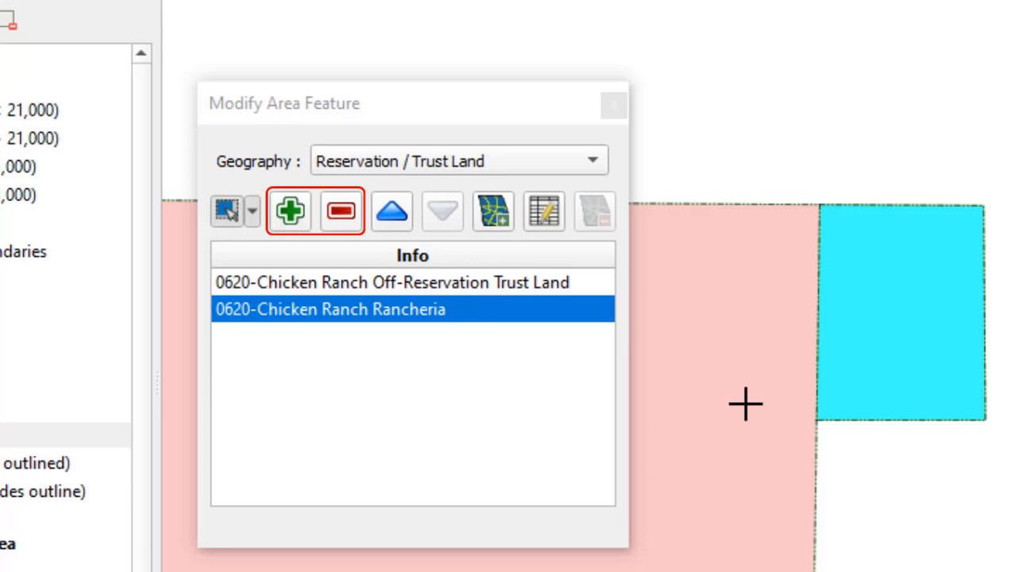
Step: Add the selected square face to Chicken Ranch Rancheria with the change type Legal Change
click(295, 222)
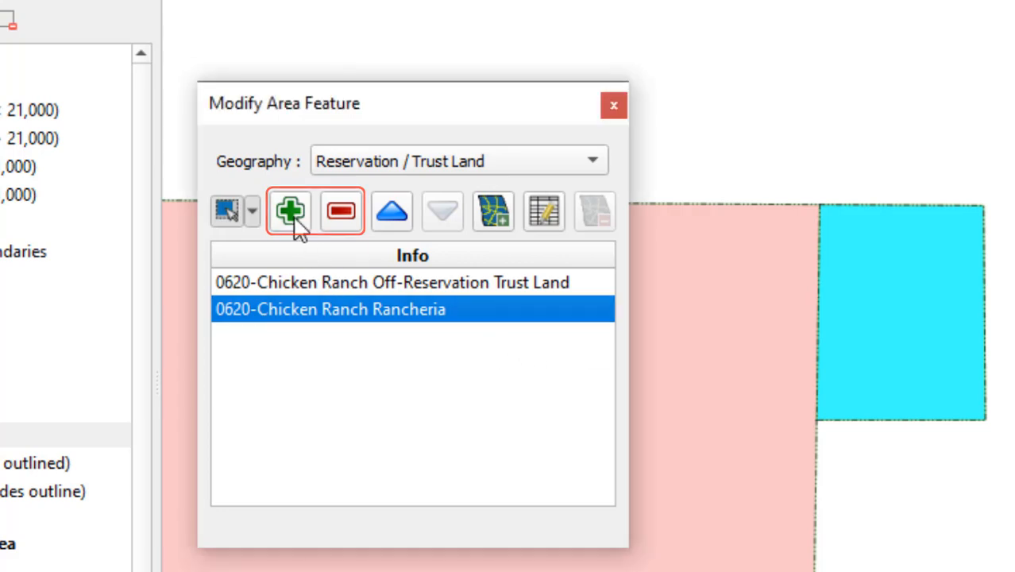
click(294, 221)
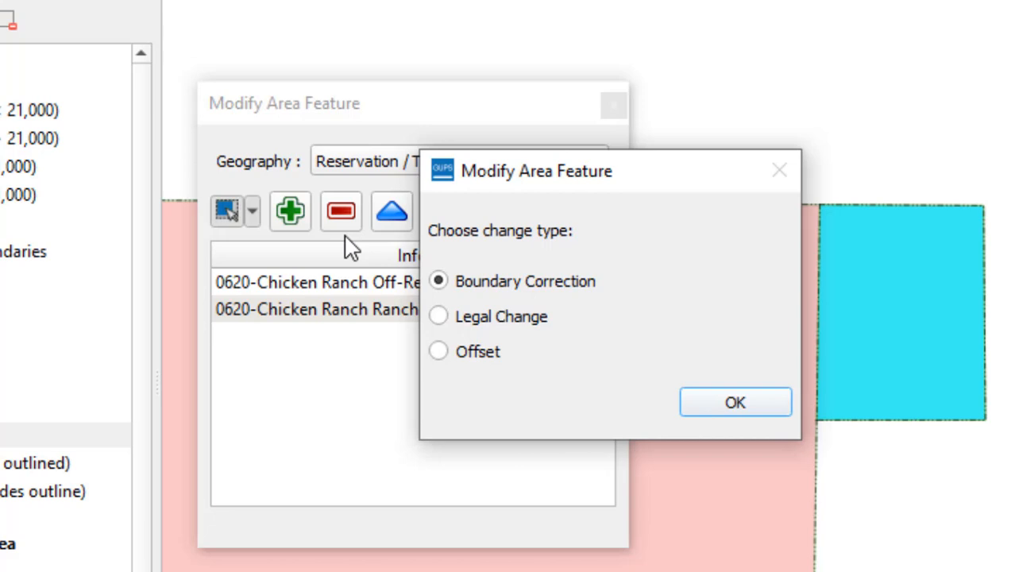
click(518, 321)
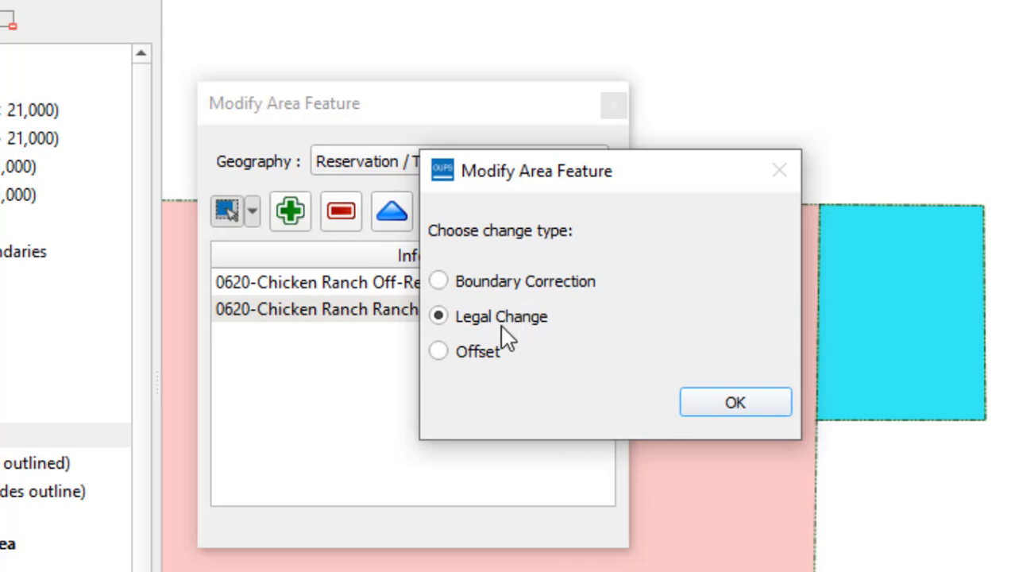
click(713, 407)
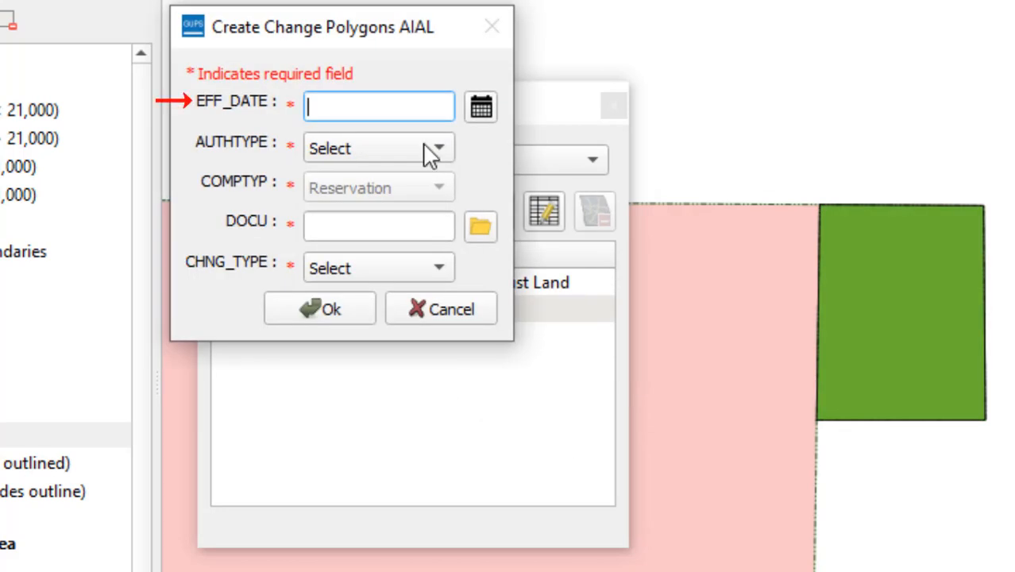
Step: Give the change polygon the effective date 01/01/2021 and the authority type R - Resolution
text(01/01/2021)
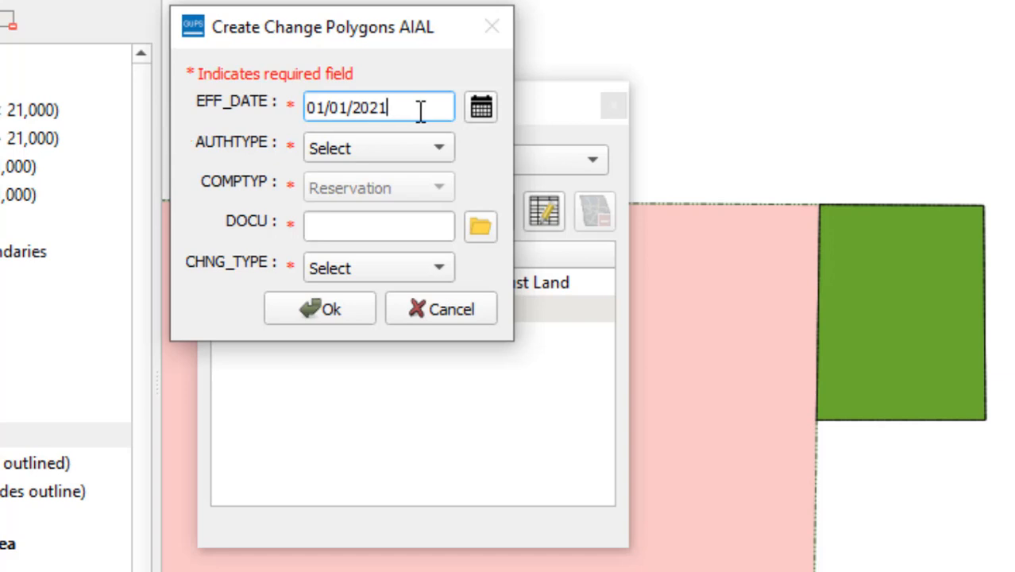
click(449, 150)
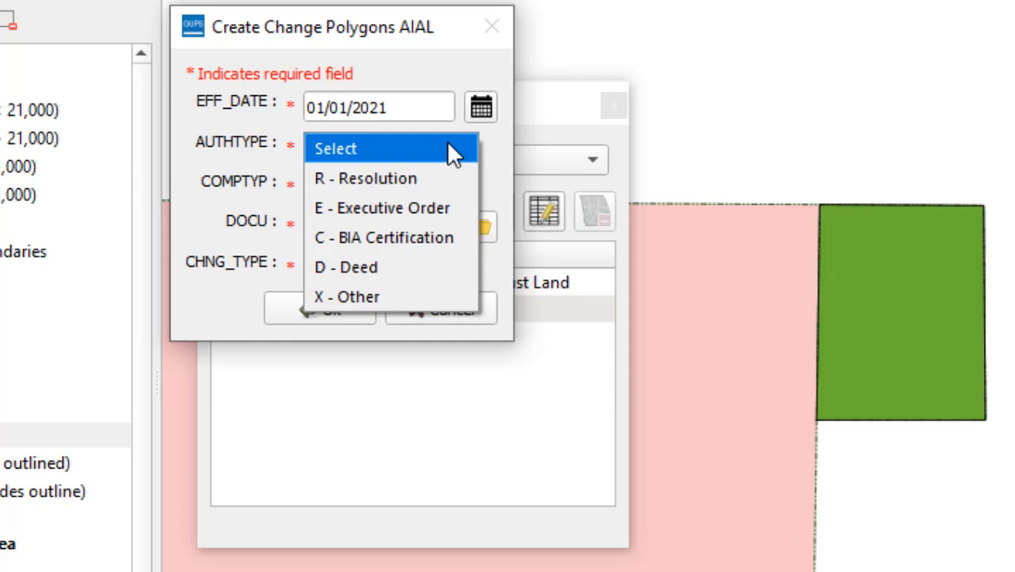
click(449, 179)
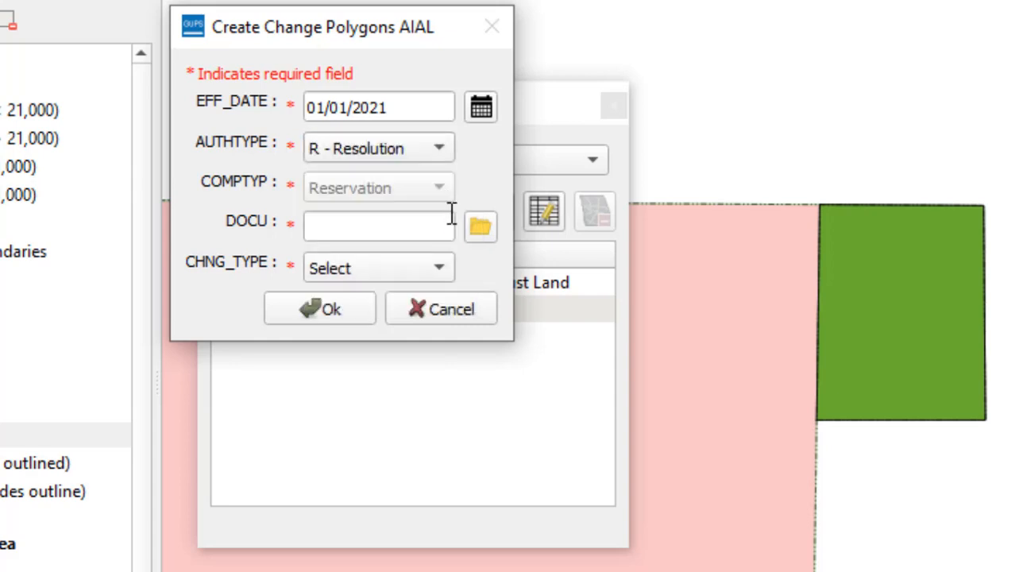
Step: Attach Res-01012021.pdf from the _tbas folder in Documents as the change polygon's supporting document
click(447, 214)
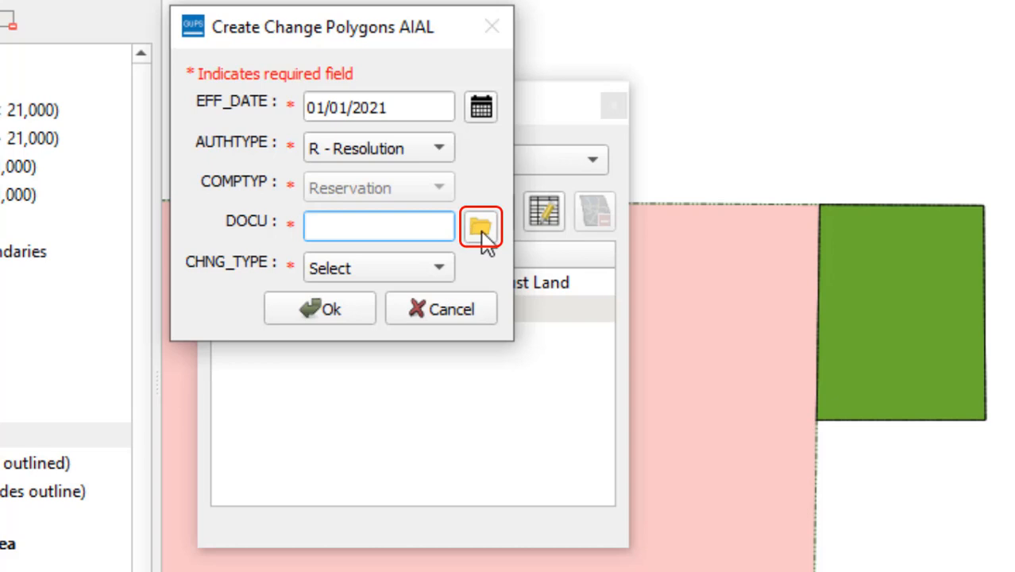
click(480, 228)
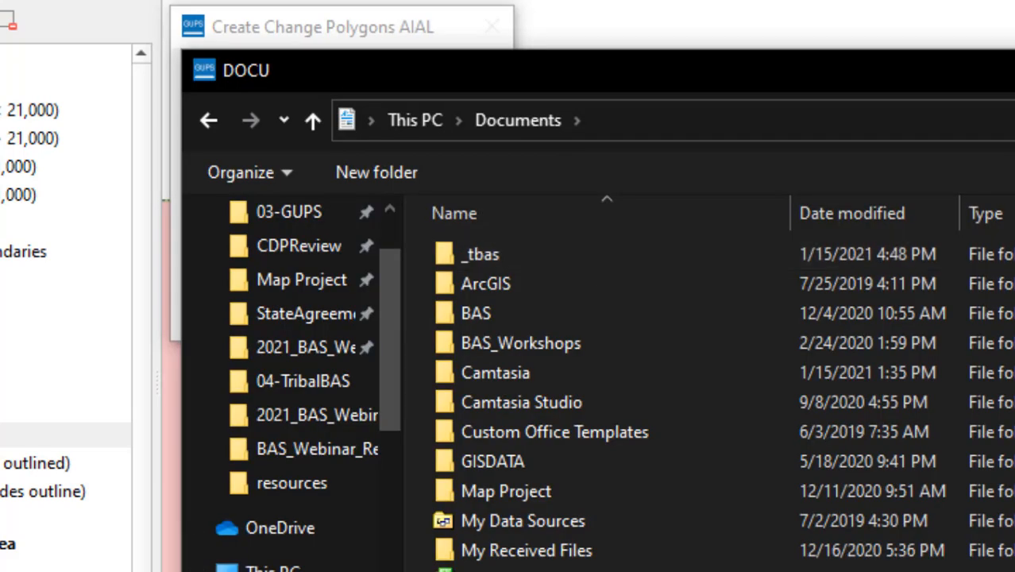
double_click(639, 252)
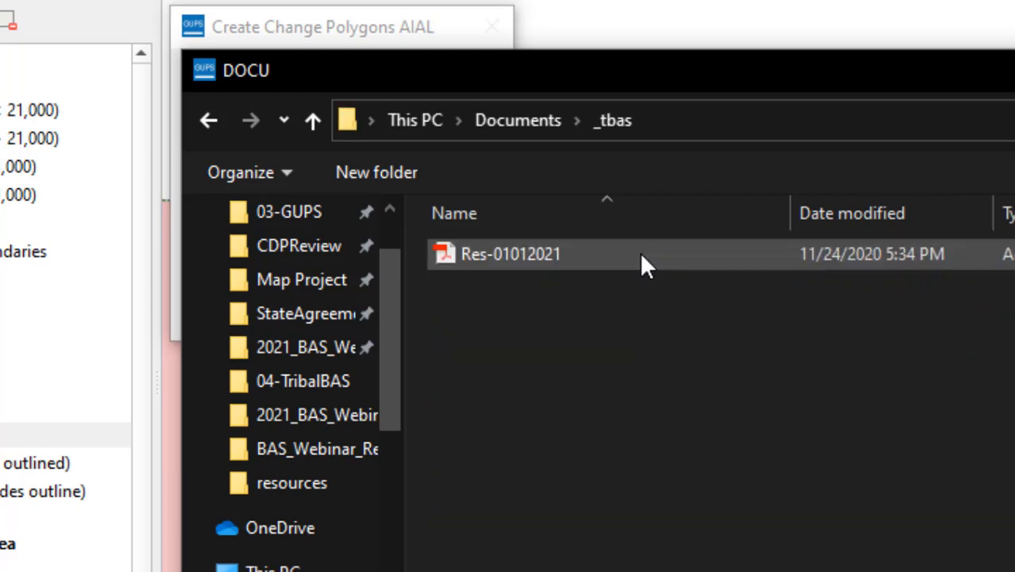
double_click(639, 252)
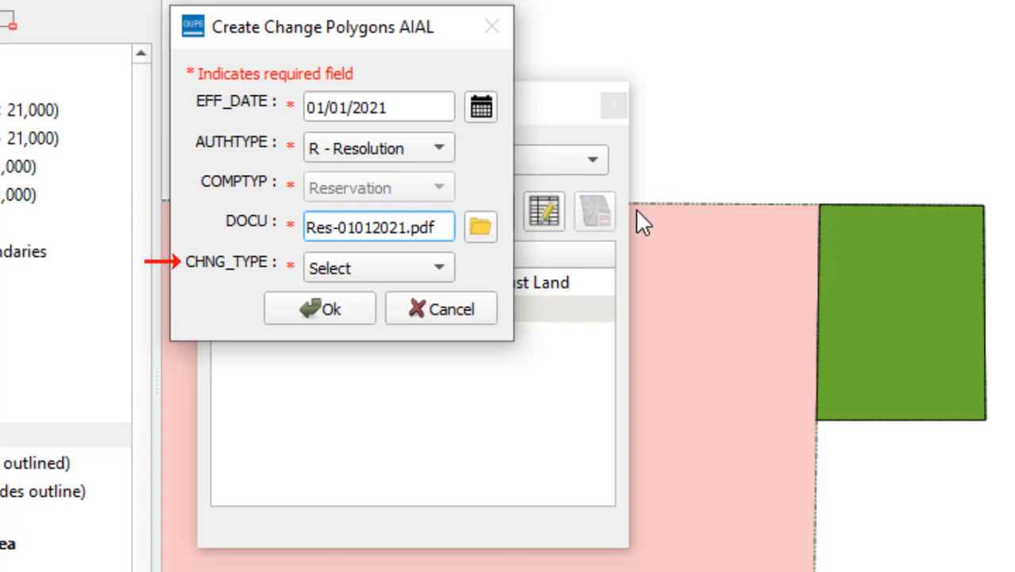
Step: Set the change type to Addition or Added Area, accept the change polygon's attributes and close the area feature editor
click(438, 268)
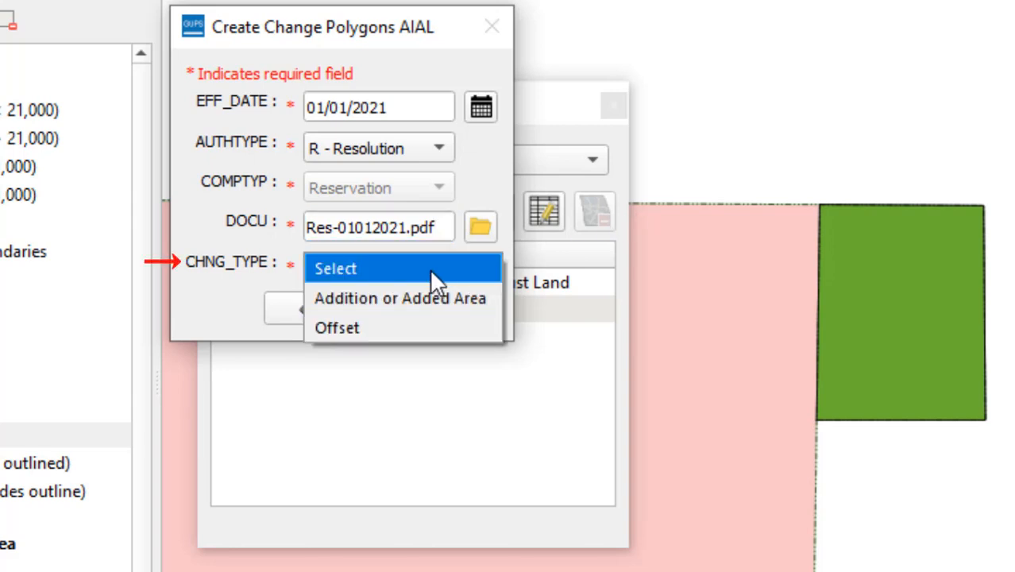
click(436, 313)
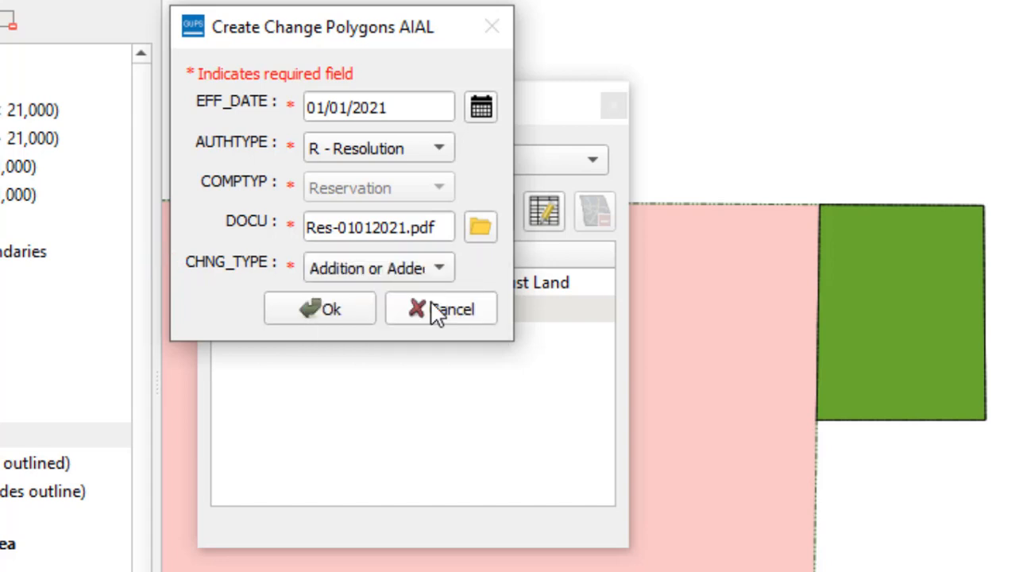
click(366, 312)
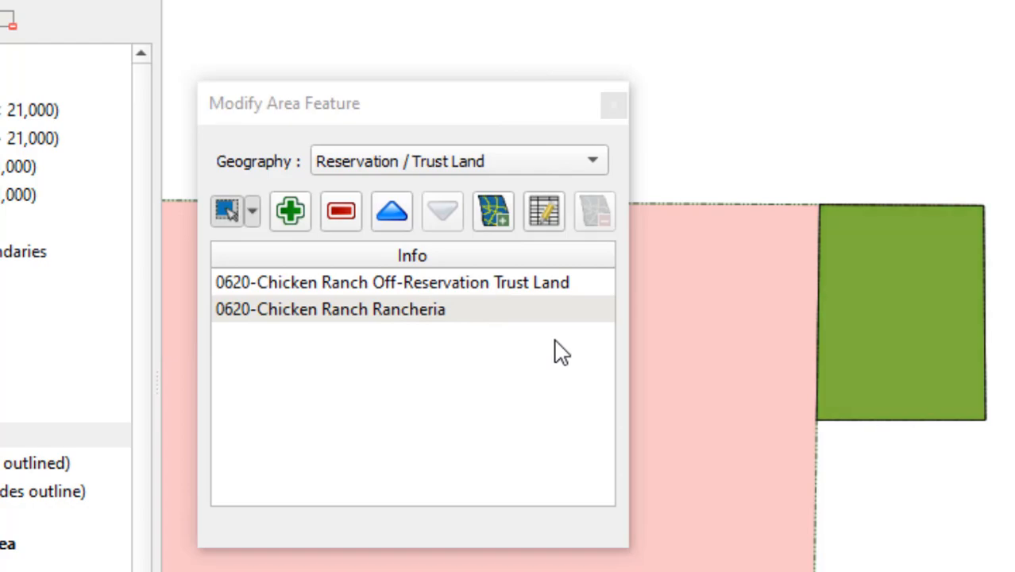
click(610, 112)
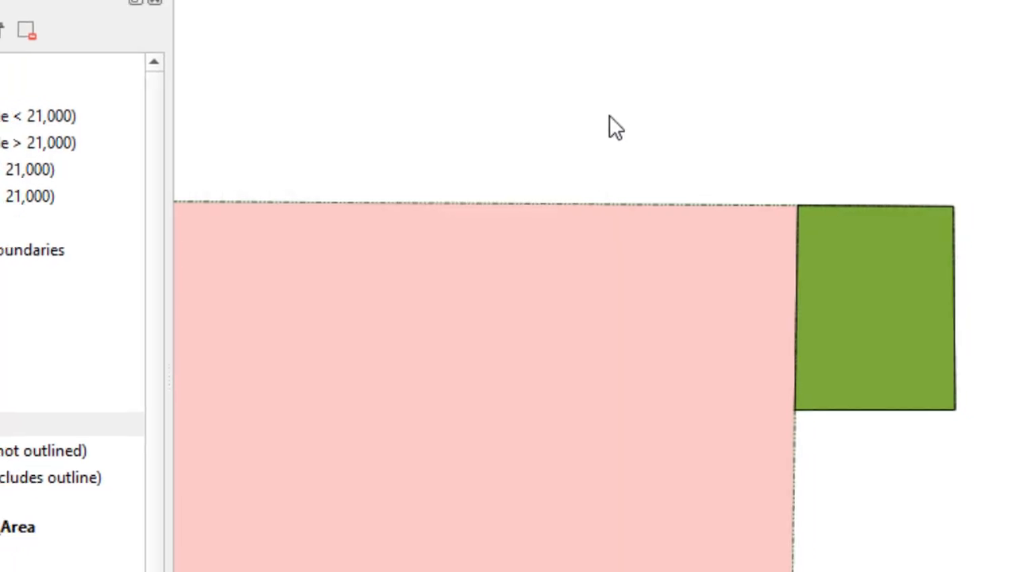